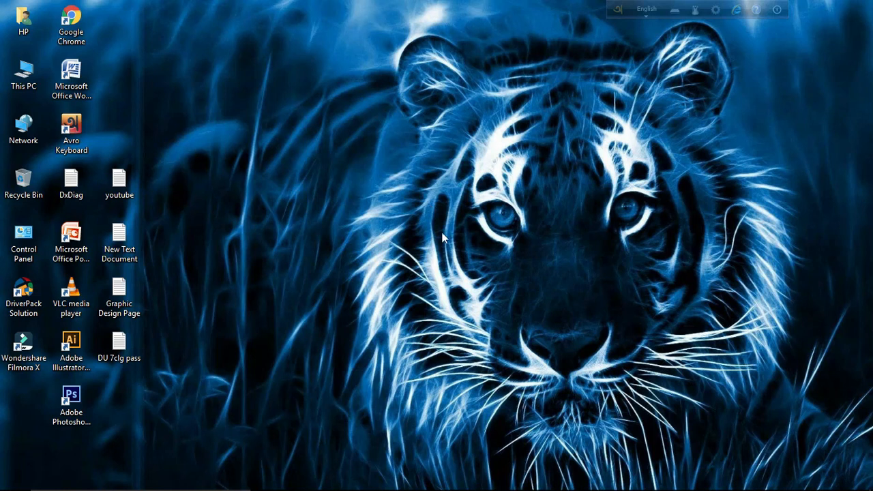
- Restore the Chrome window showing the YouTube channel's home page from the taskbar
mouse_move(545, 490)
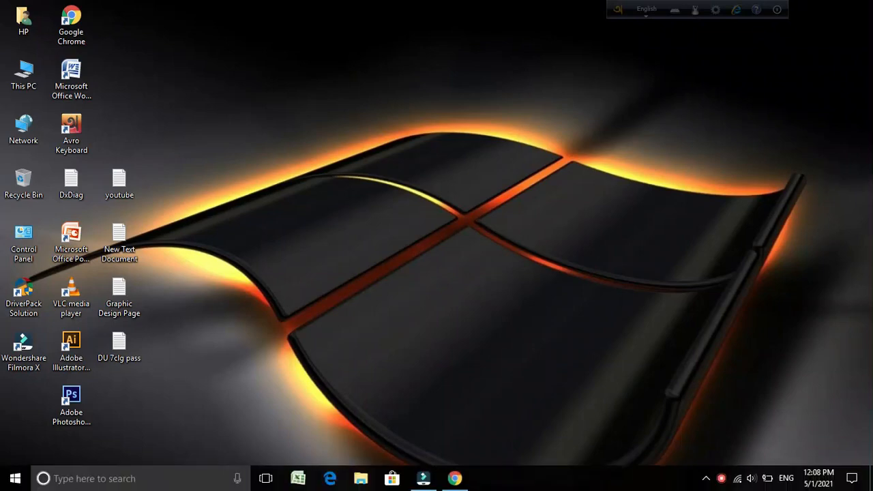
left_click(457, 482)
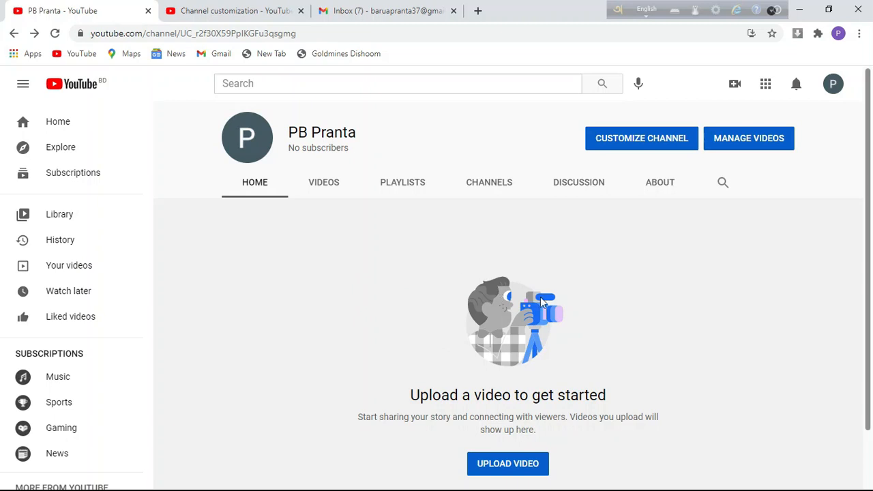
- Go to Customize Channel's Basic info tab and place the cursor in the Channel description box
left_click(668, 139)
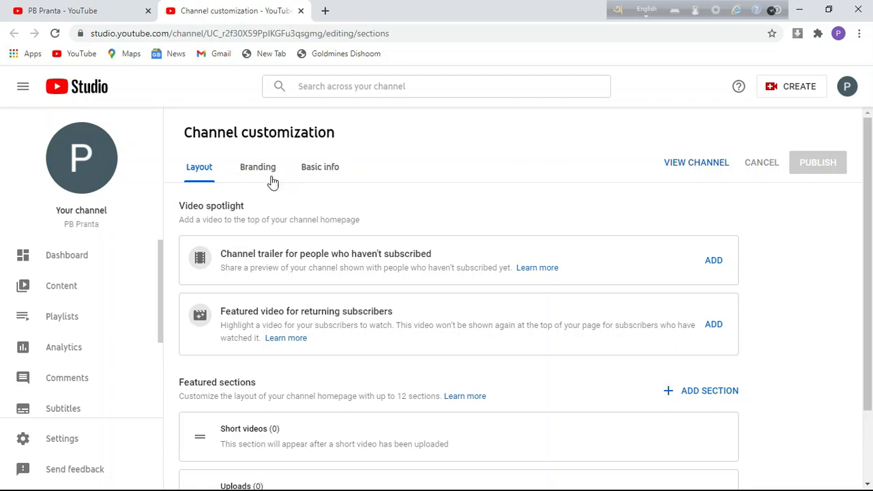
left_click(334, 170)
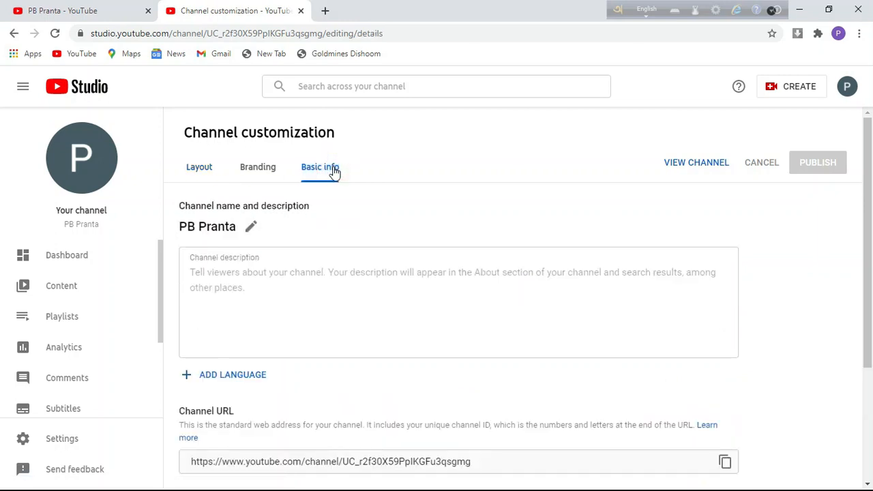
left_click(248, 289)
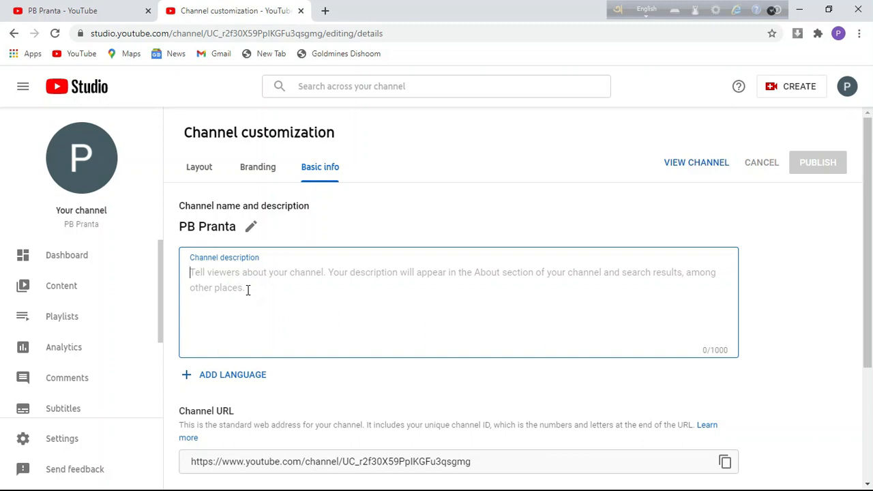
- Type the channel description 'It is a Technical & Vlogs Channel.', fixing typos along the way
scroll(181, 197, "down", 1)
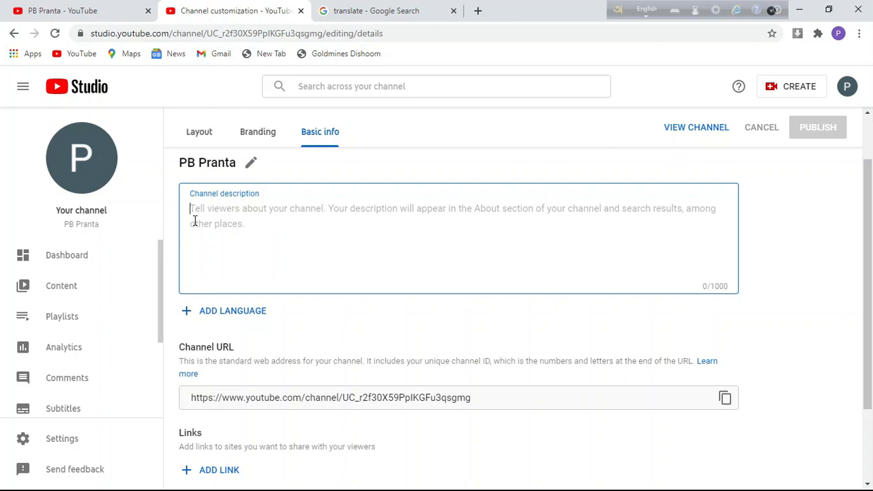
type("It is a Tech")
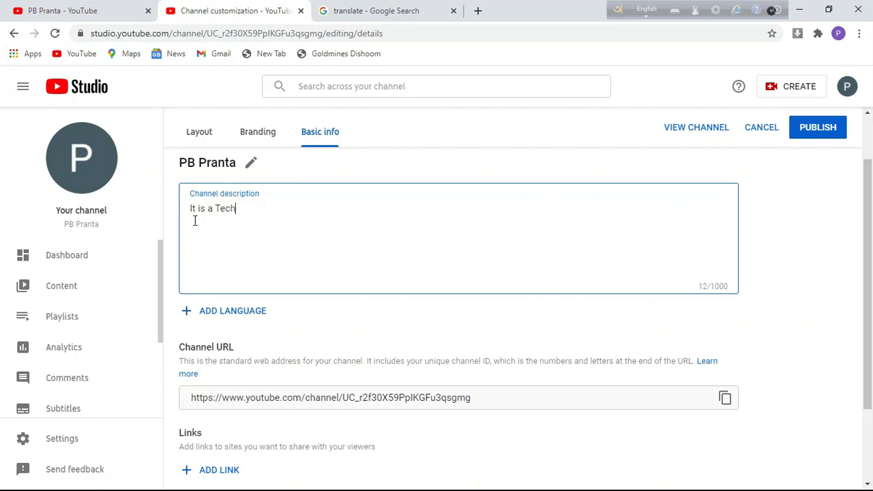
type("nical & Vlogs Cha")
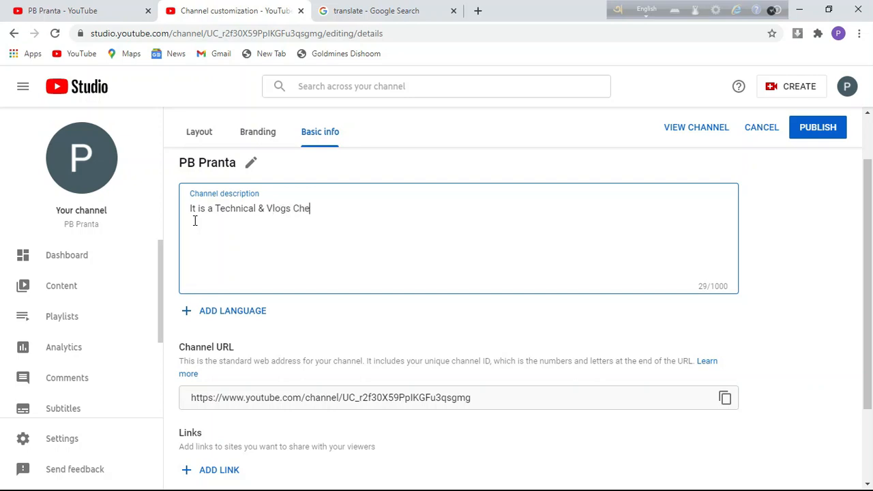
type("nnel.")
- Add a language translation with Bangla as original language and English as translation language
left_click(210, 317)
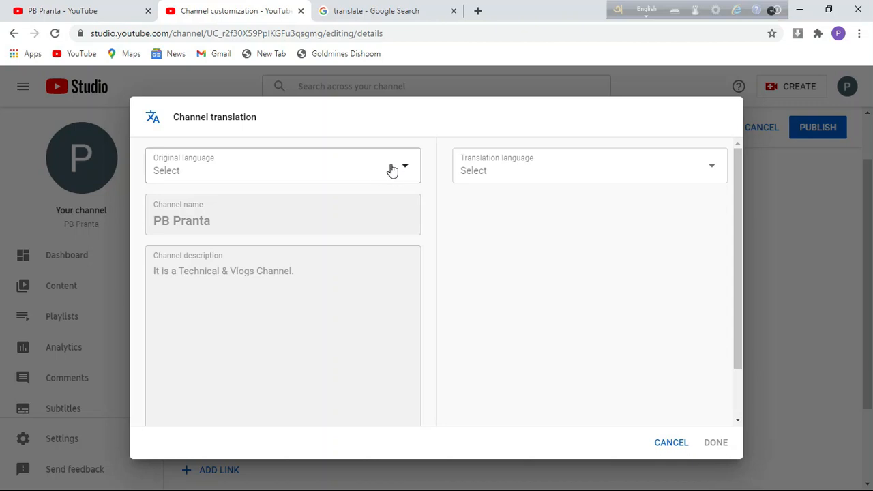
left_click(393, 174)
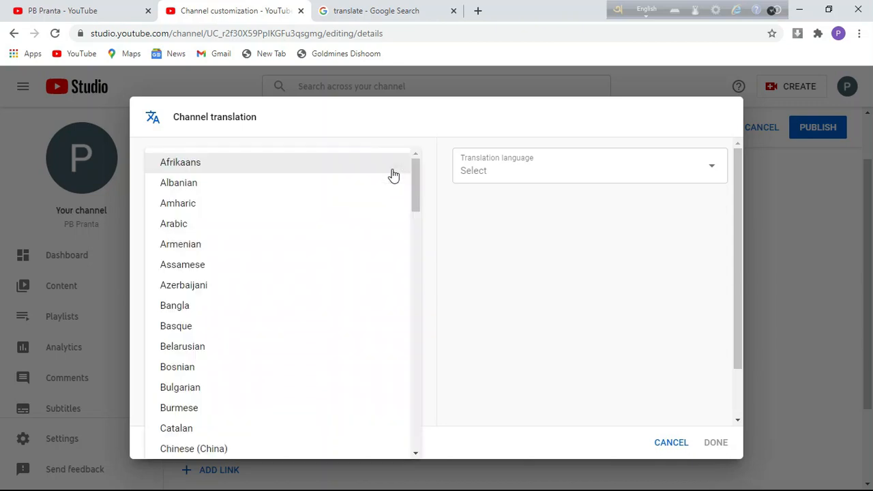
left_click(202, 310)
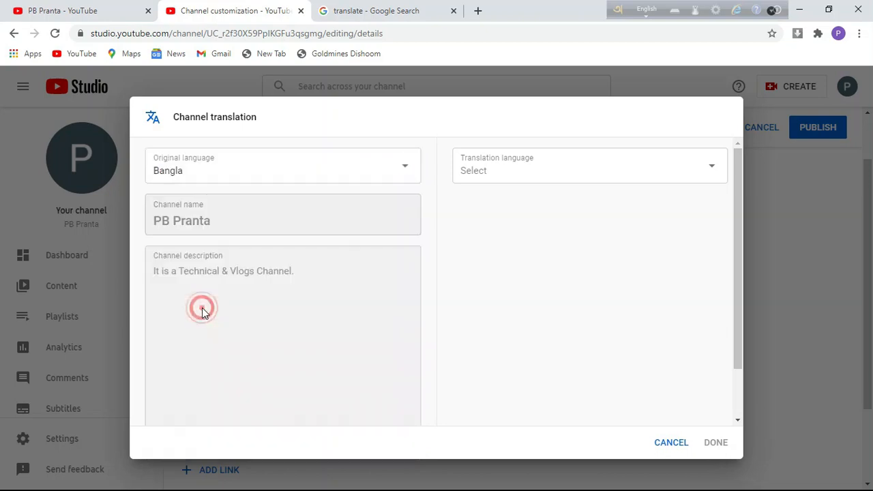
left_click(600, 168)
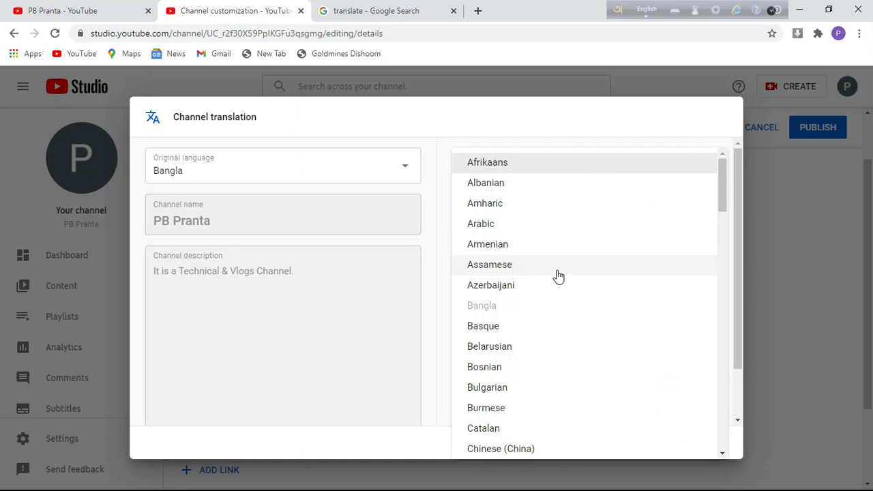
scroll(519, 393, "down", 3)
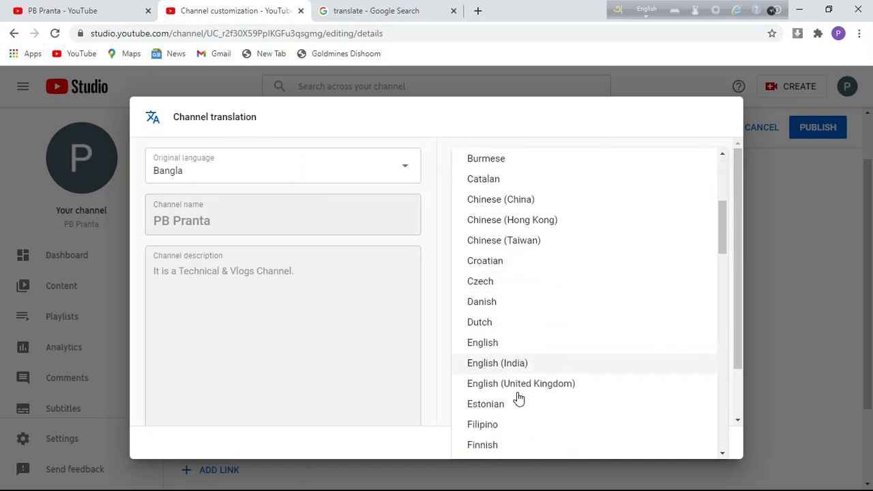
left_click(499, 335)
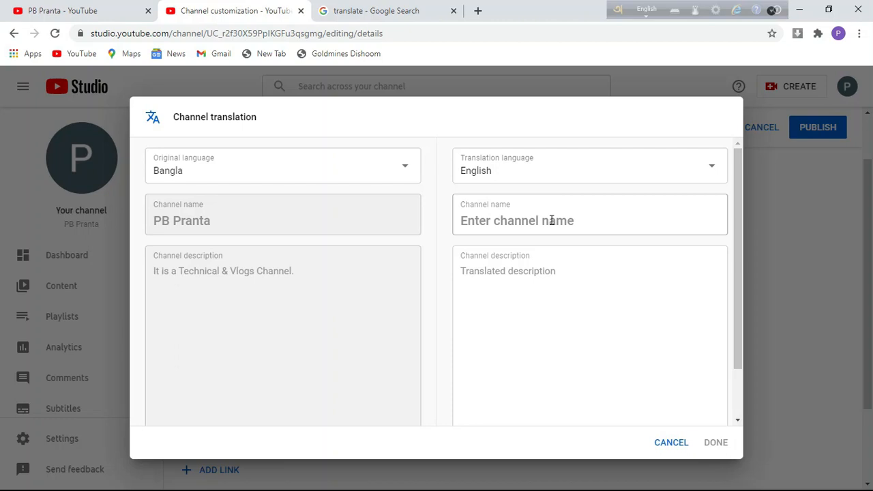
- Fill the English name with the suggested channel name and description 'It is a Technical & Vlogs Channel', then confirm
left_click(551, 220)
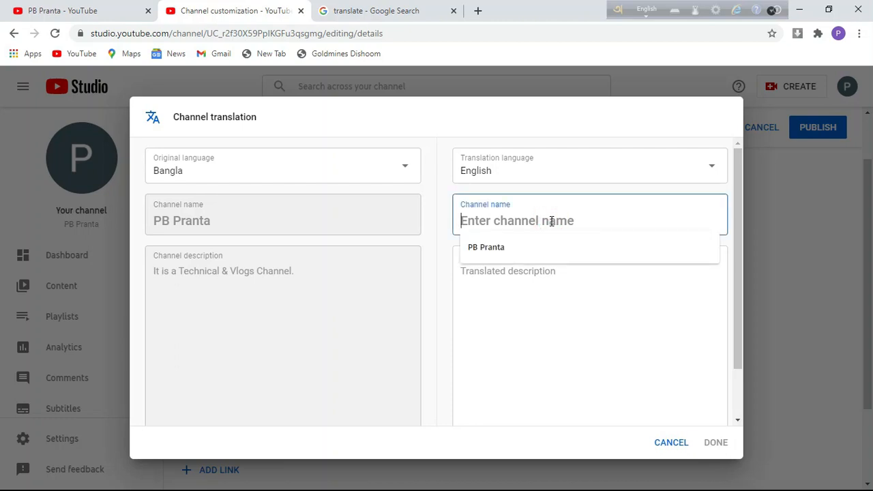
left_click(540, 249)
left_click(523, 278)
type("I")
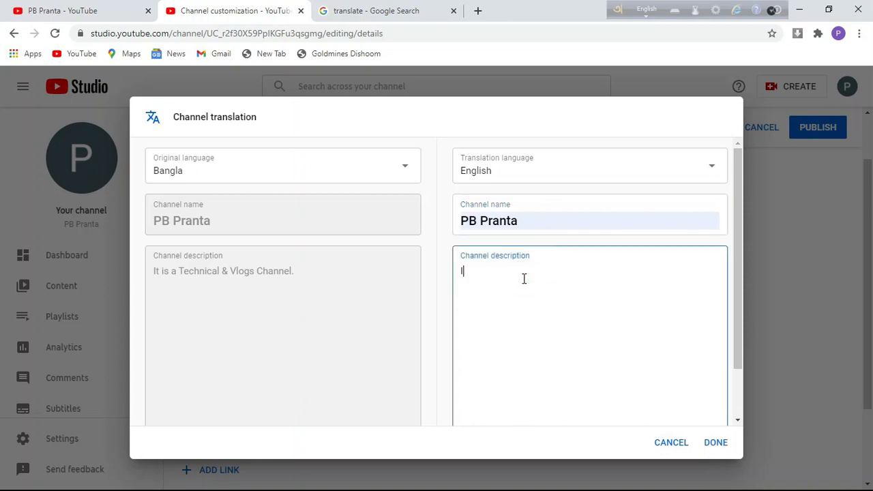
key("BackSpace")
type("O")
key("BackSpace")
type("It is a Technical ")
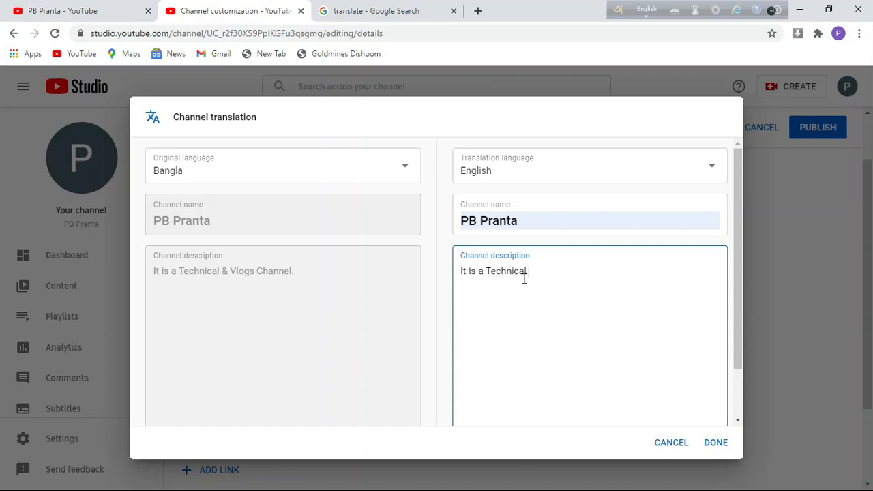
type("7")
key("BackSpace")
type("%")
key("BackSpace")
type("& Vlogs Channel.")
left_click(714, 443)
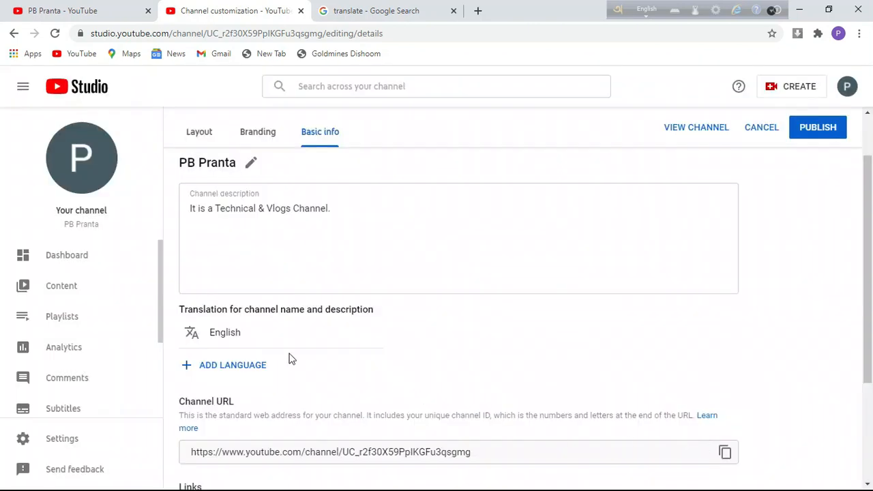
scroll(342, 279, "down", 2)
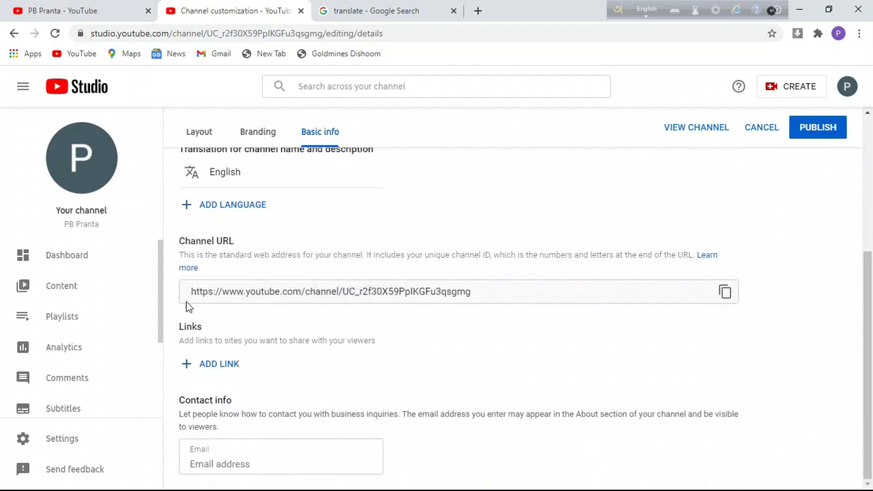
left_click(227, 292)
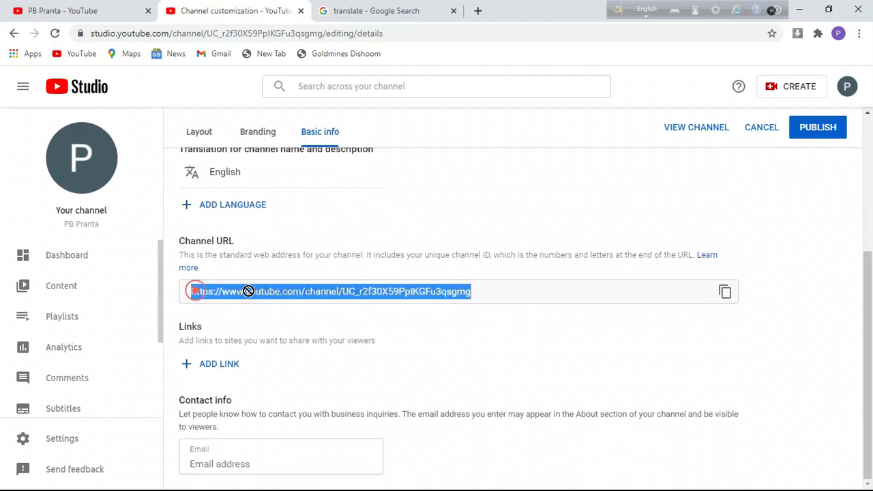
left_click(511, 298)
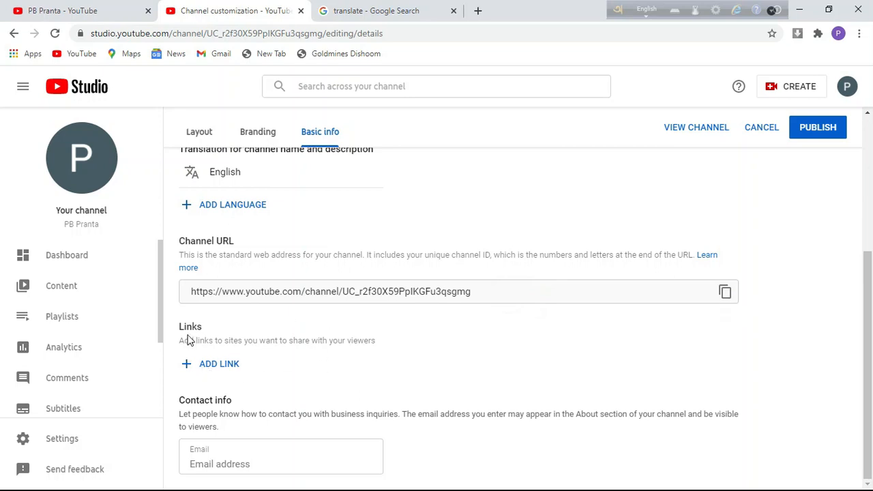
- Add a channel link titled 'Facebook', then minimize Chrome to reach the desktop
left_click(219, 365)
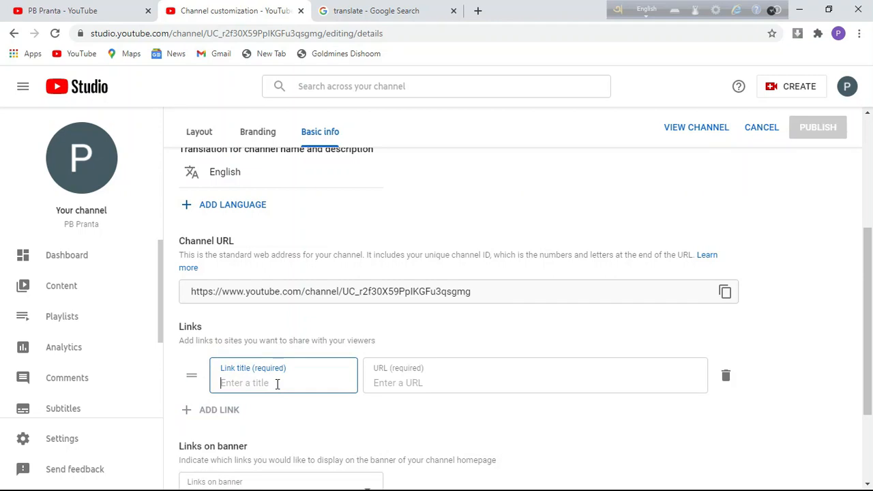
type("Facebook")
left_click(475, 379)
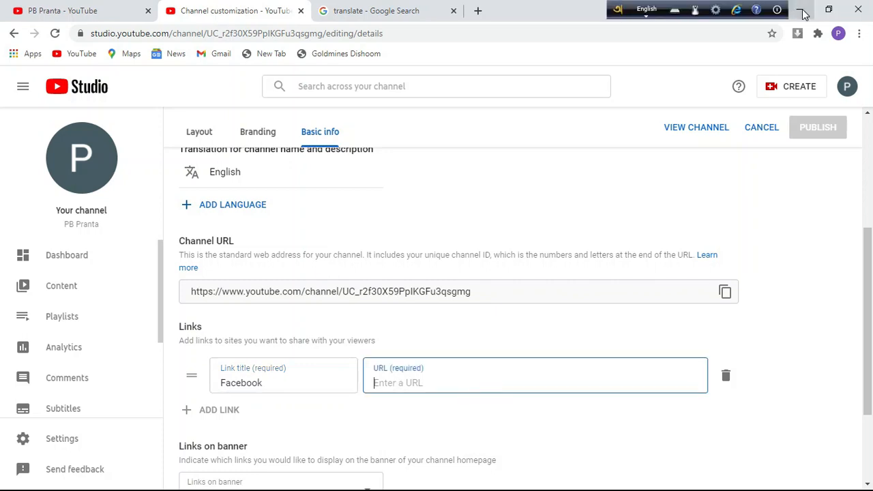
left_click(802, 12)
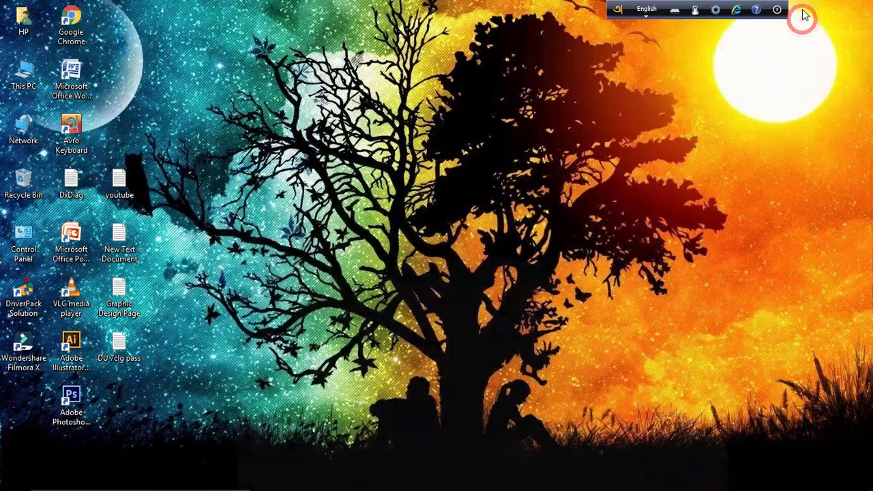
- Copy the Facebook profile address from the youtube notes file into the Facebook link's URL
double_click(116, 182)
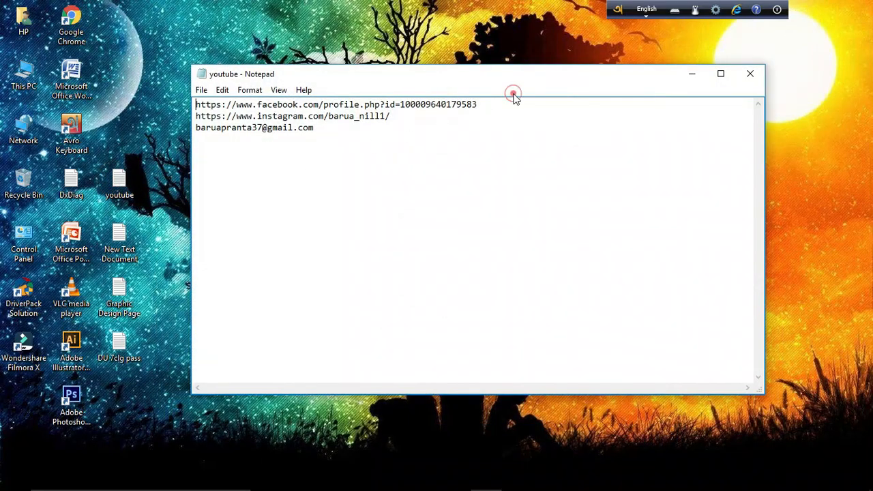
left_click_drag(511, 104, 197, 102)
key("ctrl+c")
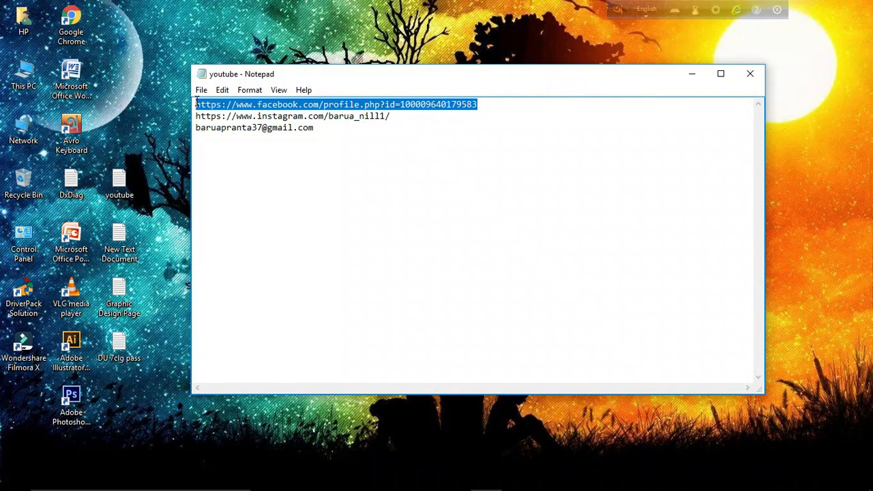
left_click(452, 478)
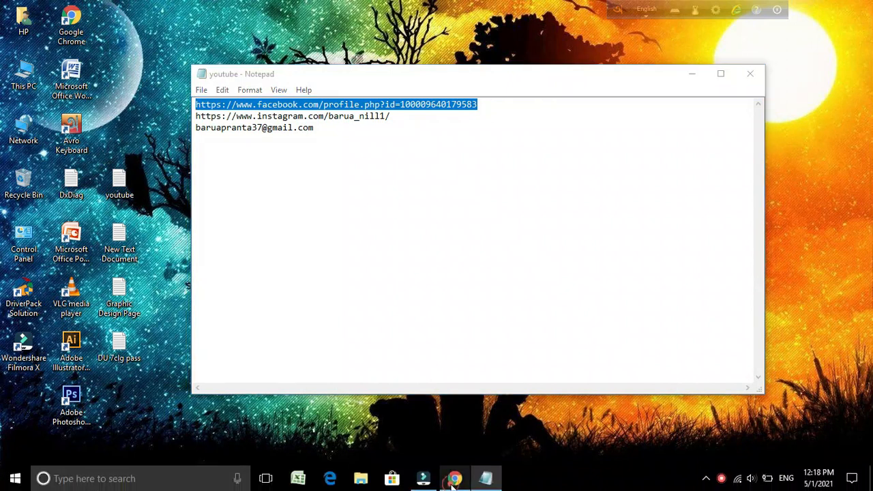
left_click(423, 391)
key("ctrl+v")
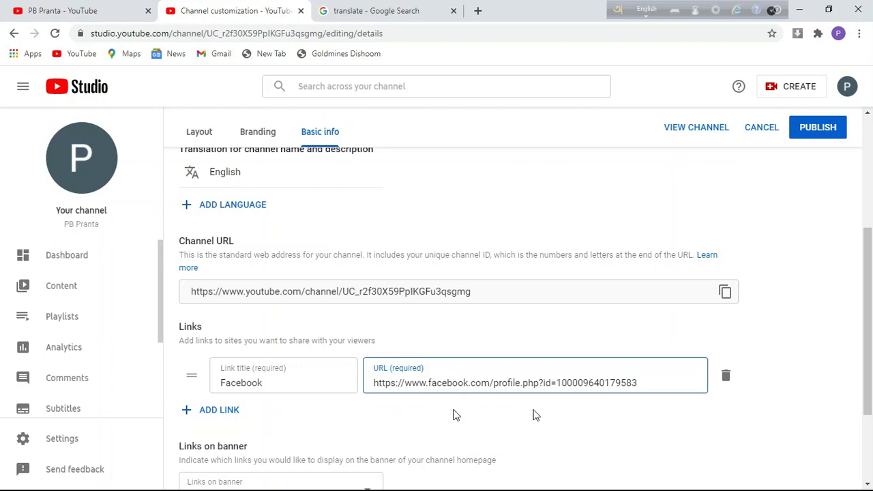
- Add a second link titled 'Instagram' with its URL pasted from the notes file
left_click(218, 412)
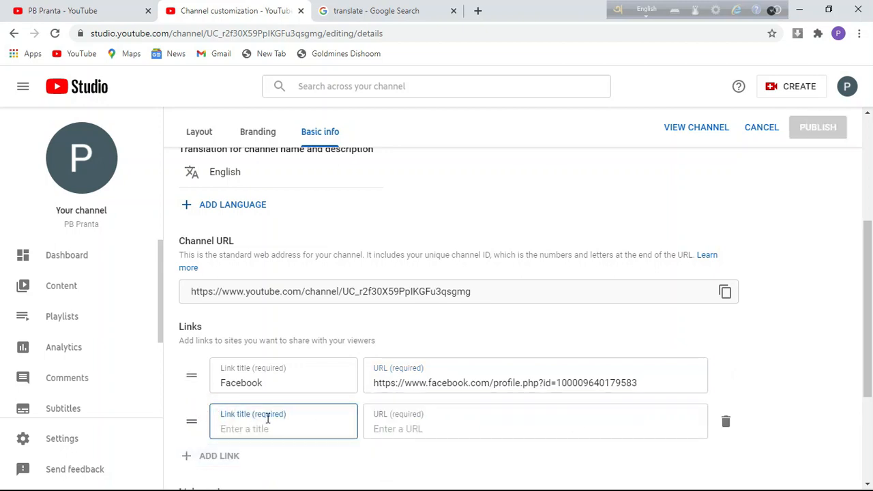
type("Instagram")
left_click(454, 434)
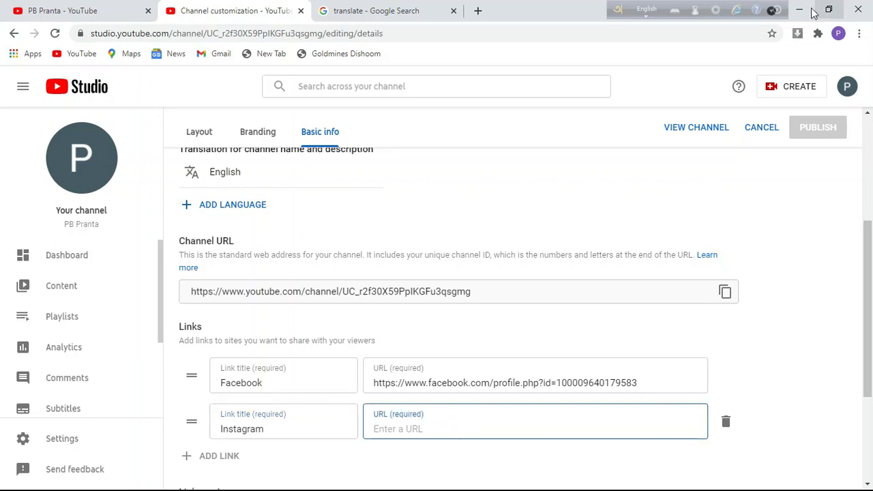
left_click(801, 17)
left_click_drag(411, 119, 196, 118)
key("ctrl+c")
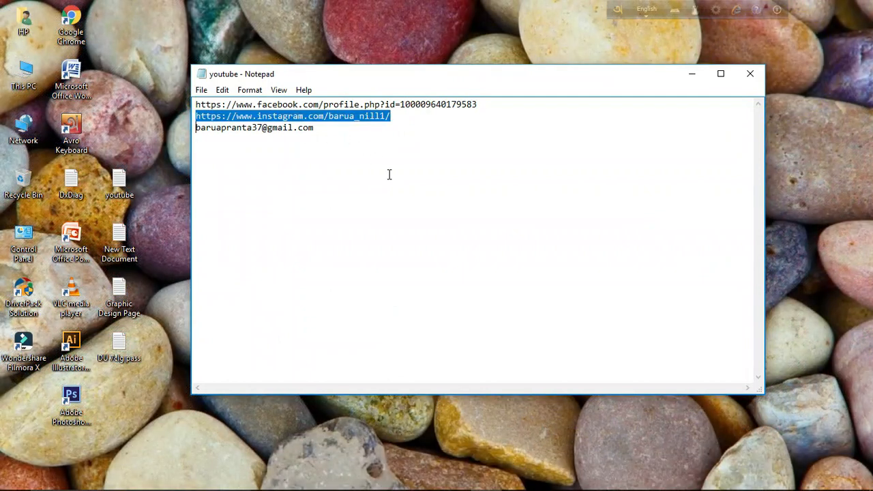
left_click(454, 479)
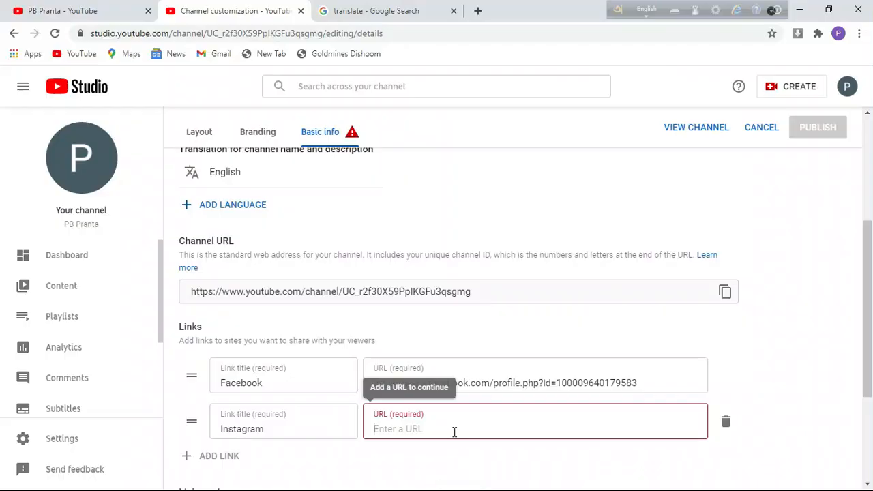
key("ctrl+v")
scroll(494, 379, "down", 1)
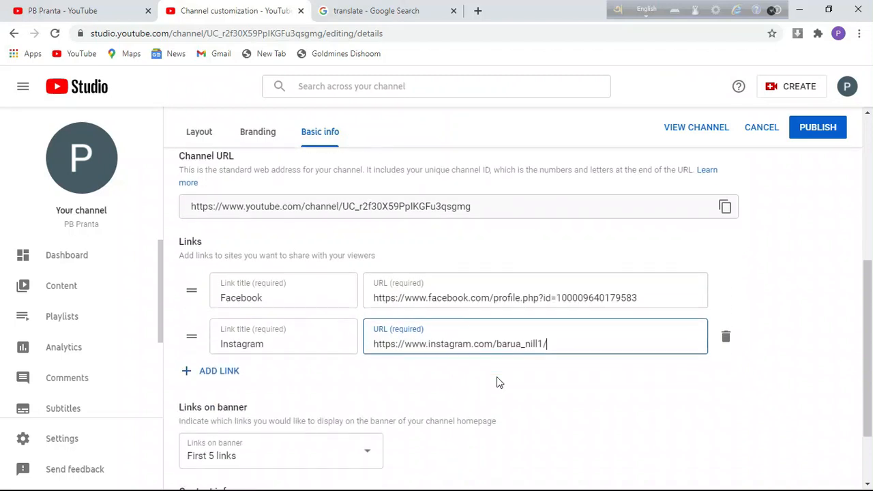
scroll(496, 382, "down", 1)
left_click(630, 317)
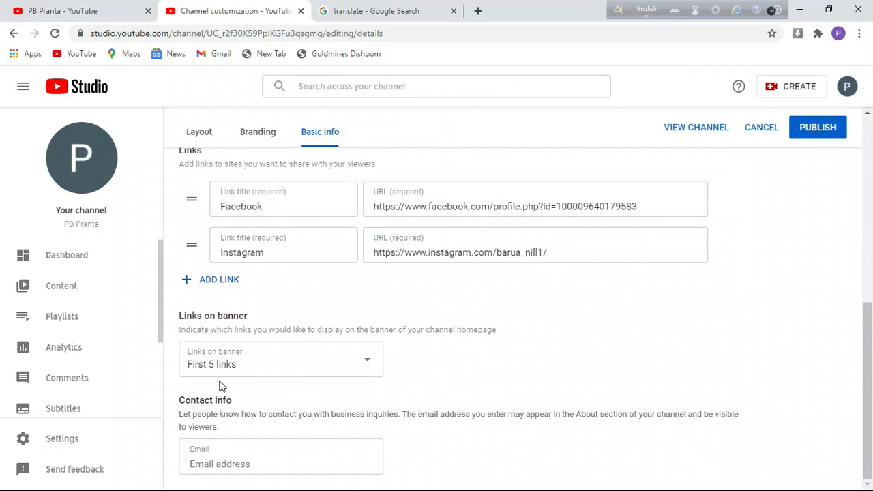
left_click(364, 359)
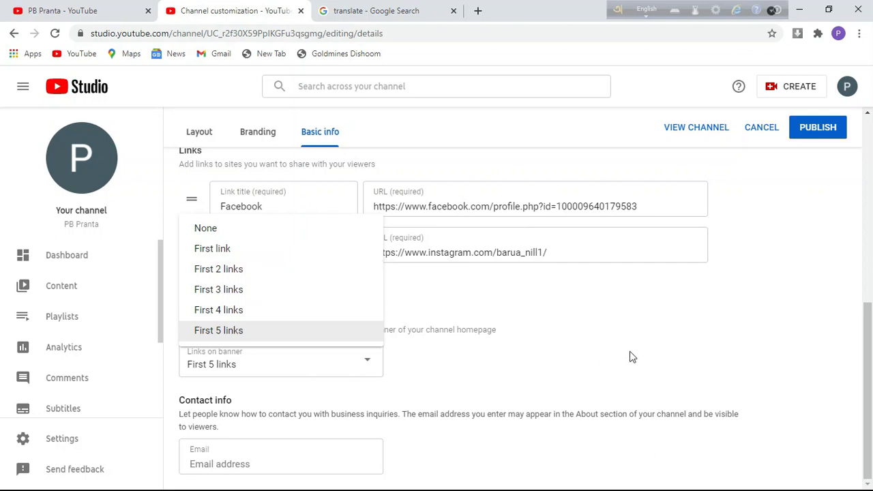
left_click(445, 366)
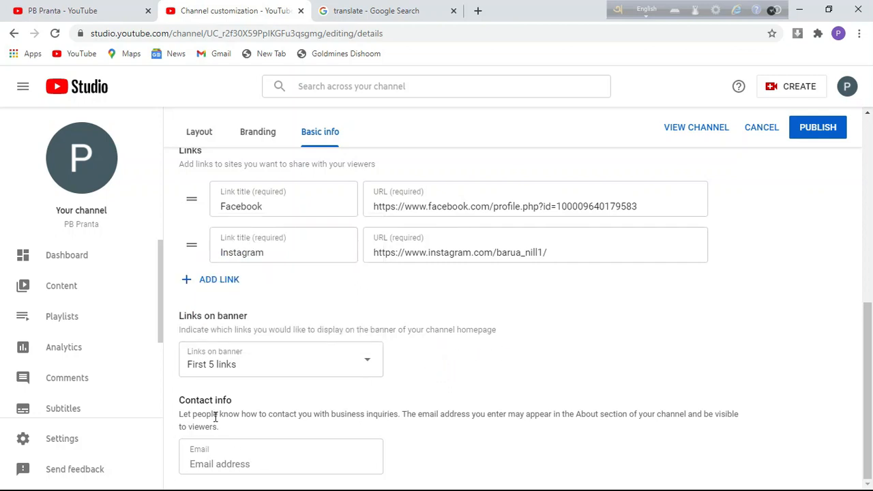
- Enter the channel's contact e-mail address in the Email field and publish the changes
left_click(178, 402)
left_click_drag(179, 402, 218, 418)
left_click(225, 427)
left_click(233, 463)
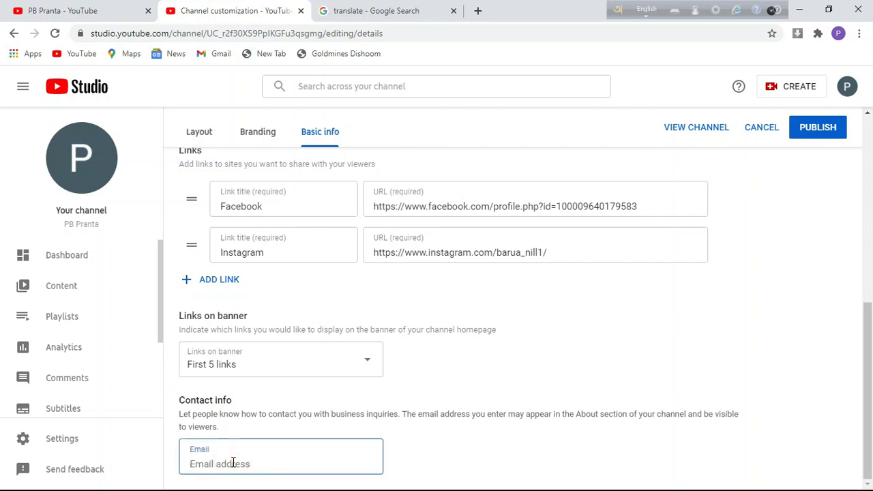
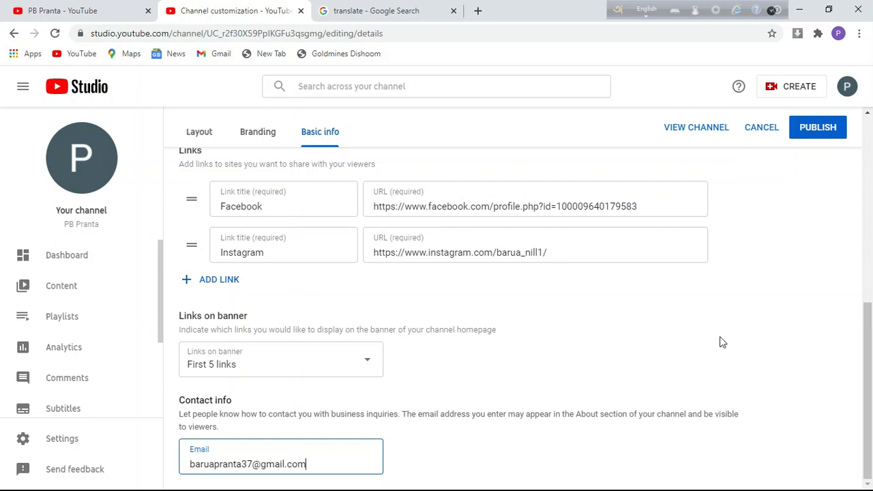
left_click(823, 131)
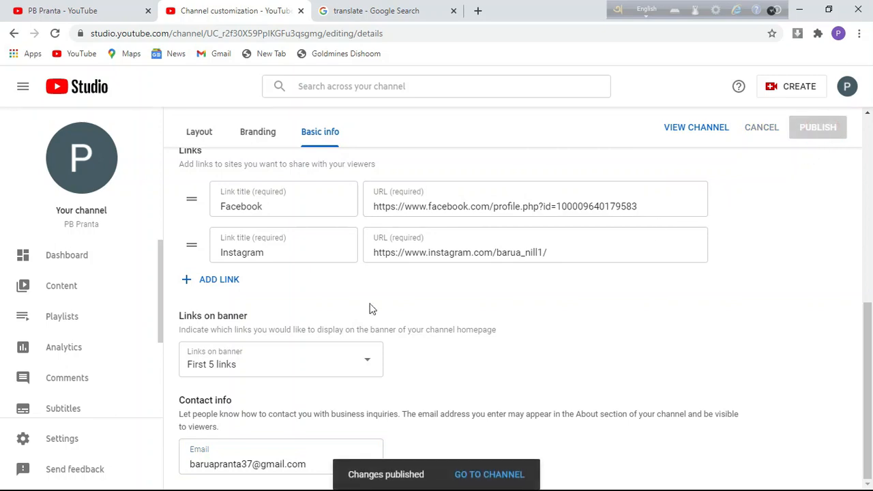
- Open the Branding tab and review the Profile picture, Banner image and Video watermark sections
left_click(259, 137)
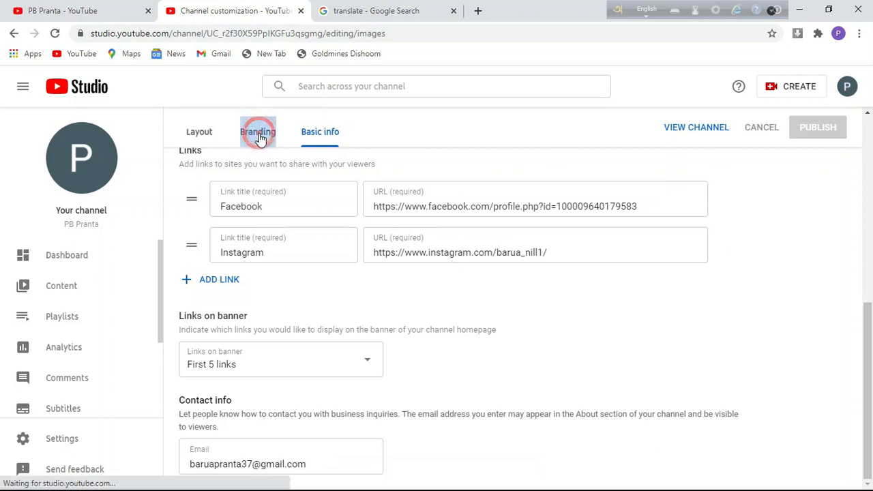
scroll(397, 316, "up", 3)
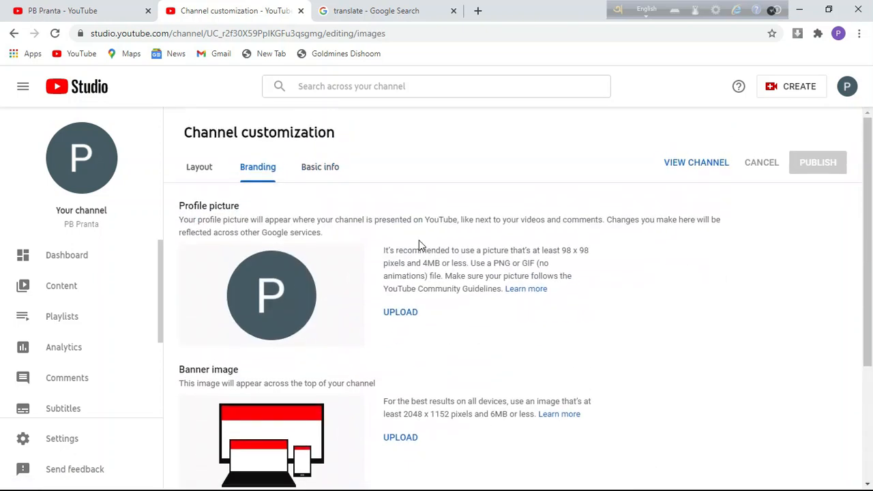
scroll(419, 240, "down", 2)
scroll(419, 240, "down", 1)
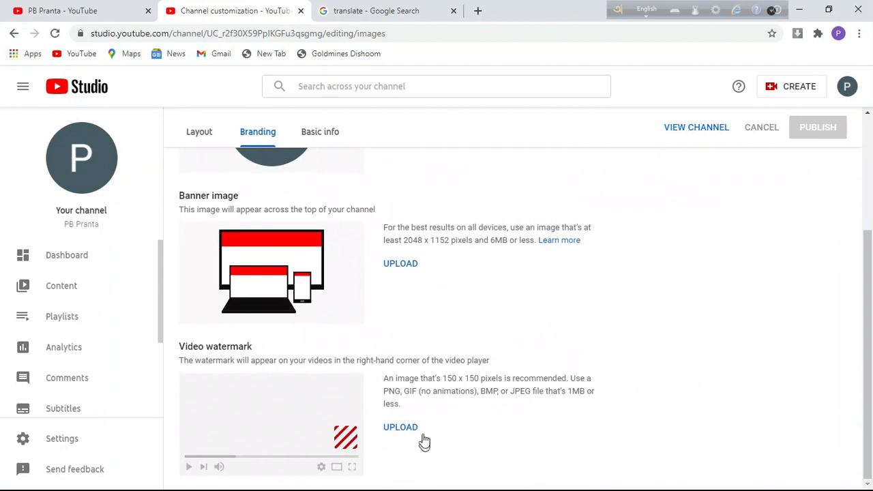
scroll(431, 211, "up", 2)
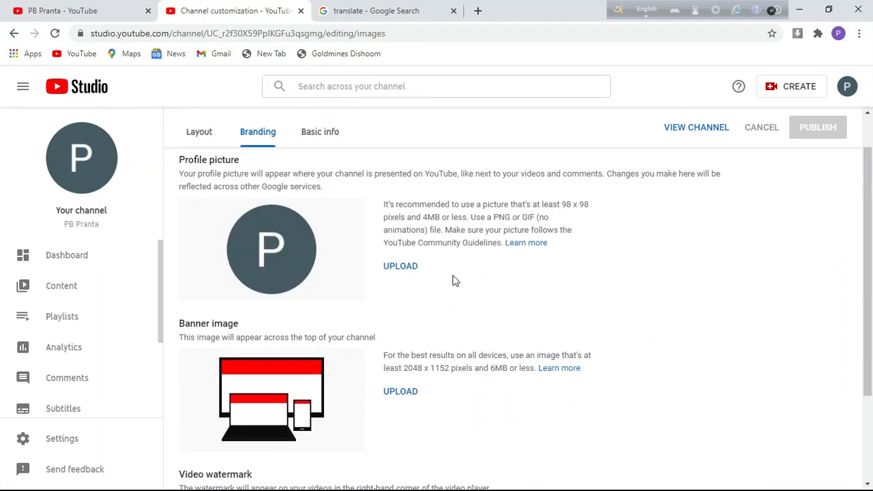
scroll(453, 280, "down", 2)
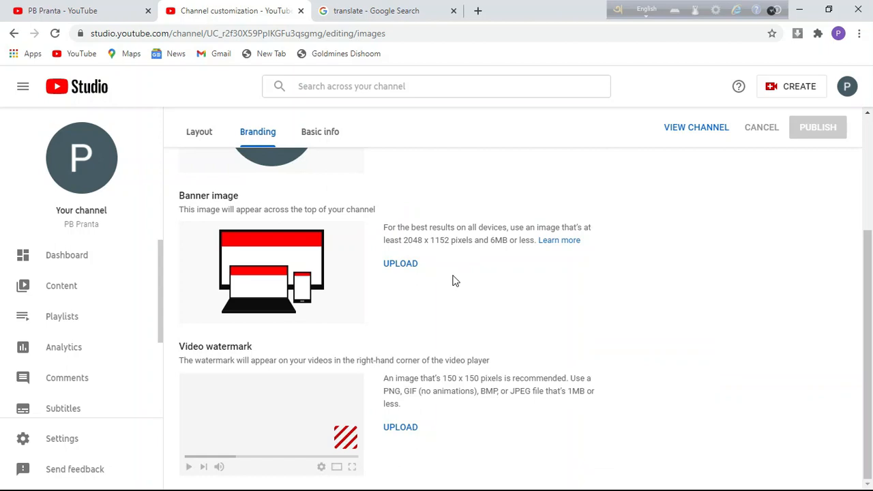
scroll(457, 289, "up", 2)
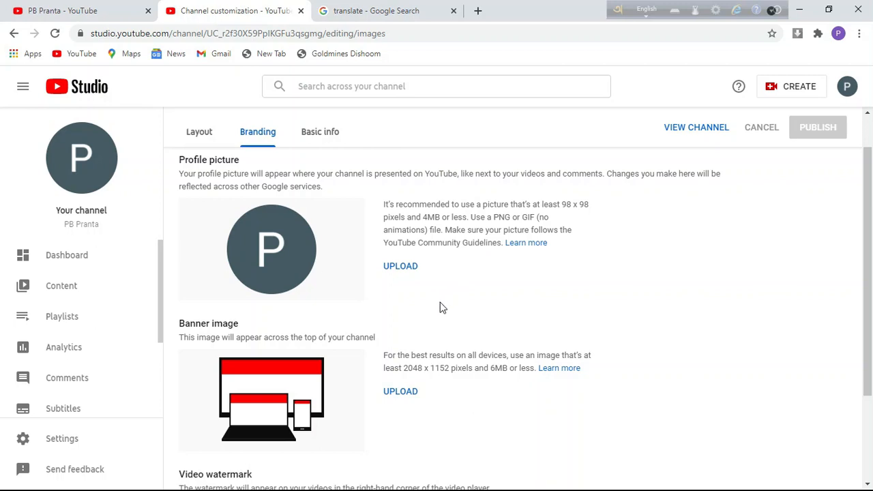
scroll(457, 307, "down", 1)
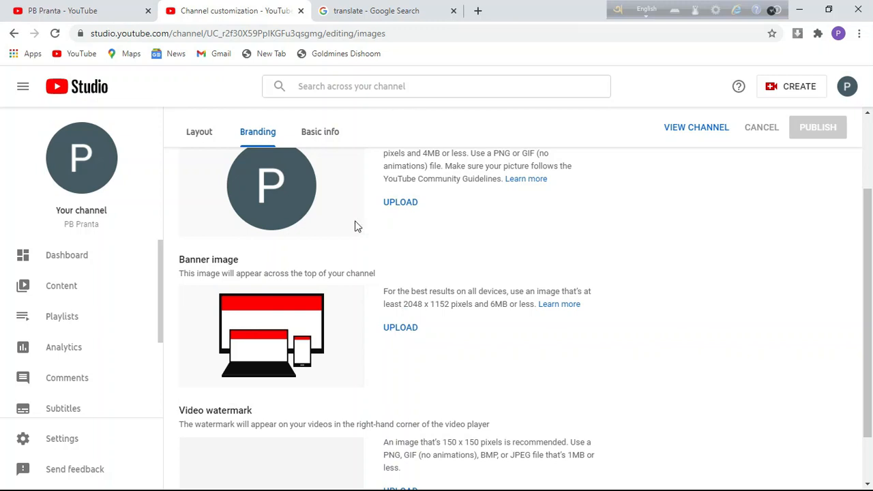
- Upload the Untitled-2 logo image as the channel's profile picture and accept the crop
left_click(402, 203)
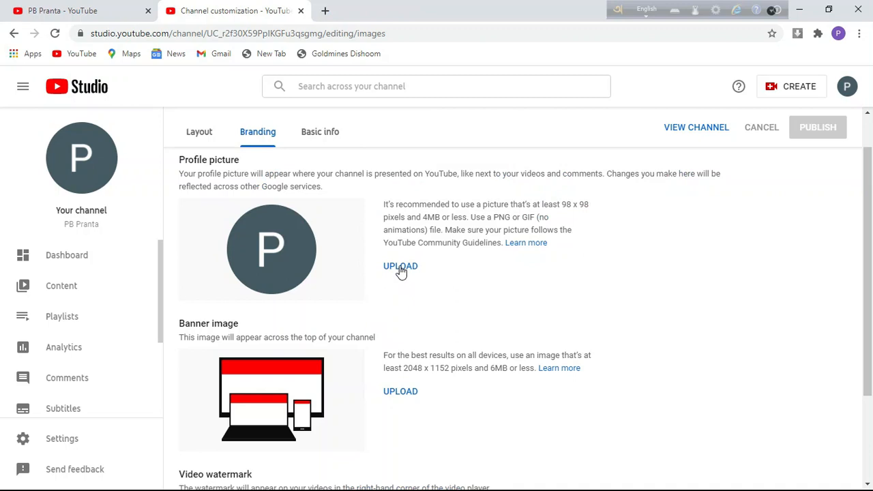
left_click(401, 267)
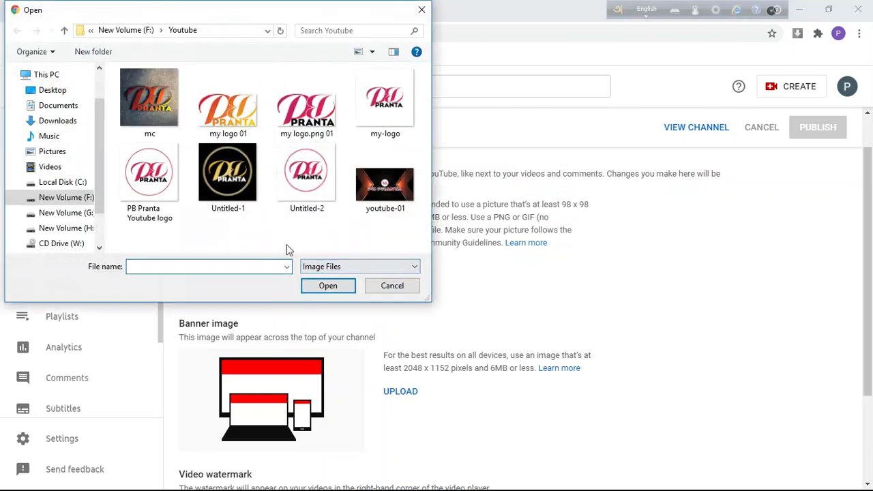
left_click(305, 190)
left_click(333, 287)
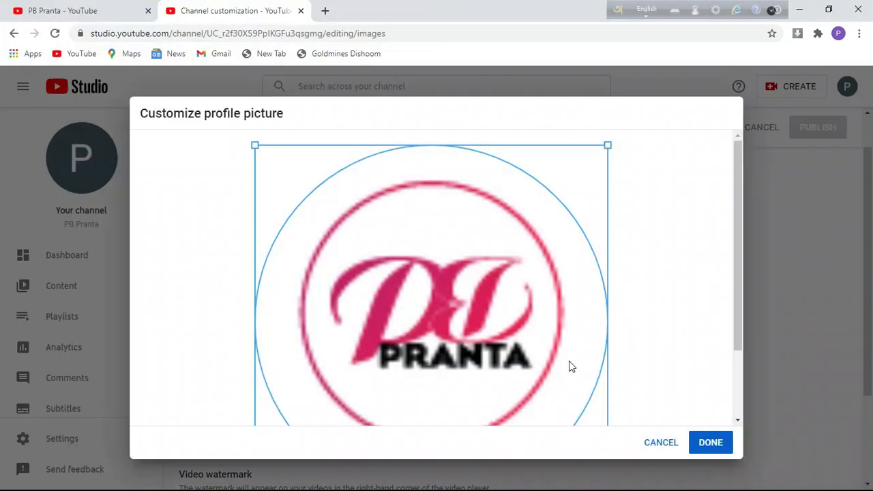
left_click(713, 448)
scroll(716, 450, "down", 2)
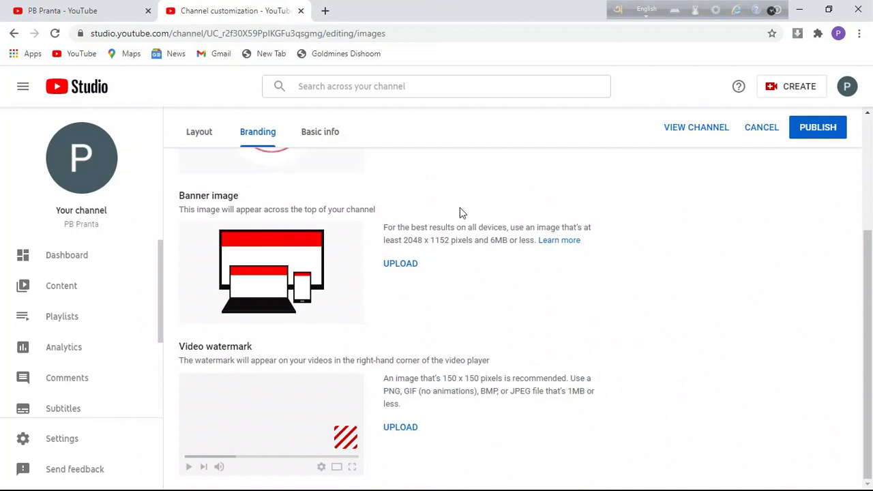
- Upload youtube-01 as the channel banner image and accept the default banner crop
left_click(401, 267)
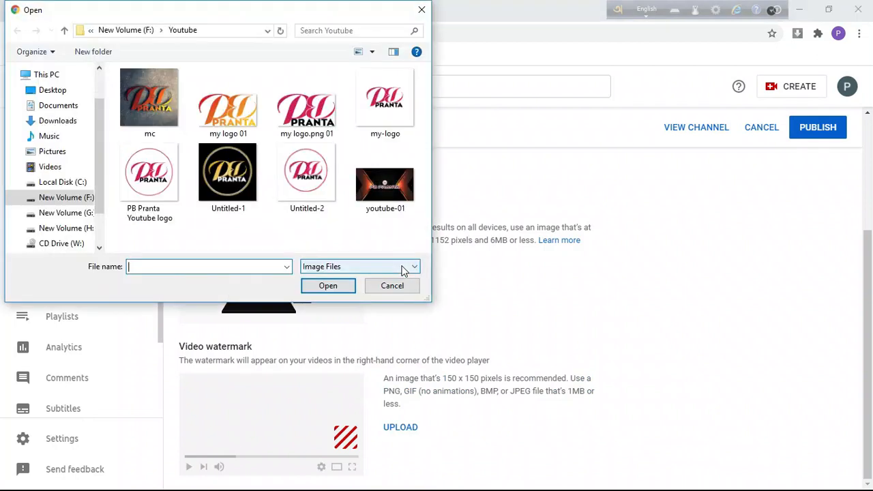
left_click(389, 201)
left_click(344, 291)
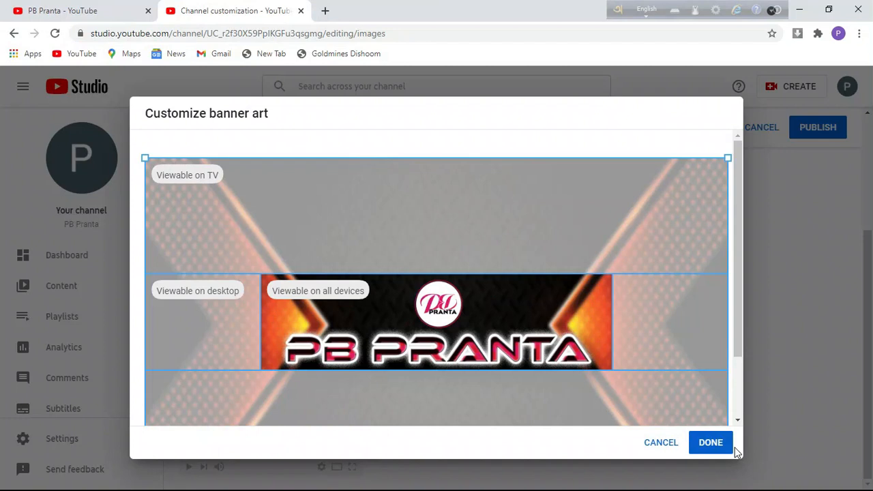
left_click(710, 442)
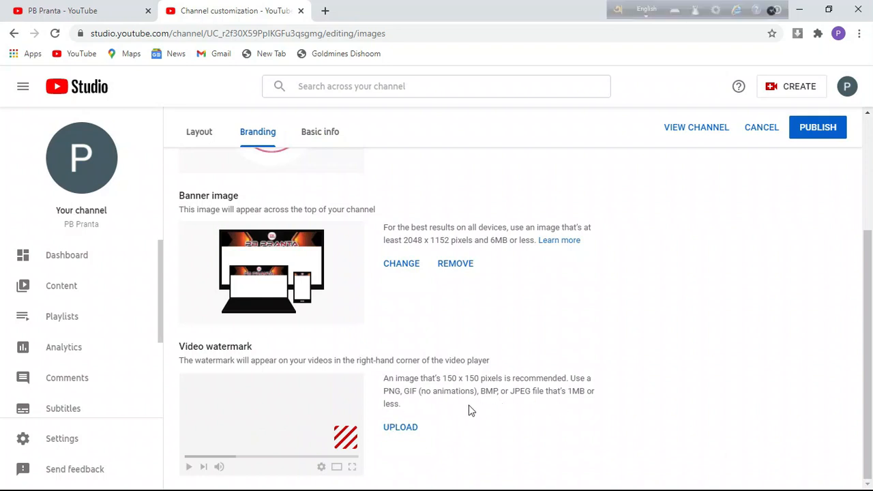
- Upload the Untitled-3 logo as the video watermark image and confirm it
left_click(408, 431)
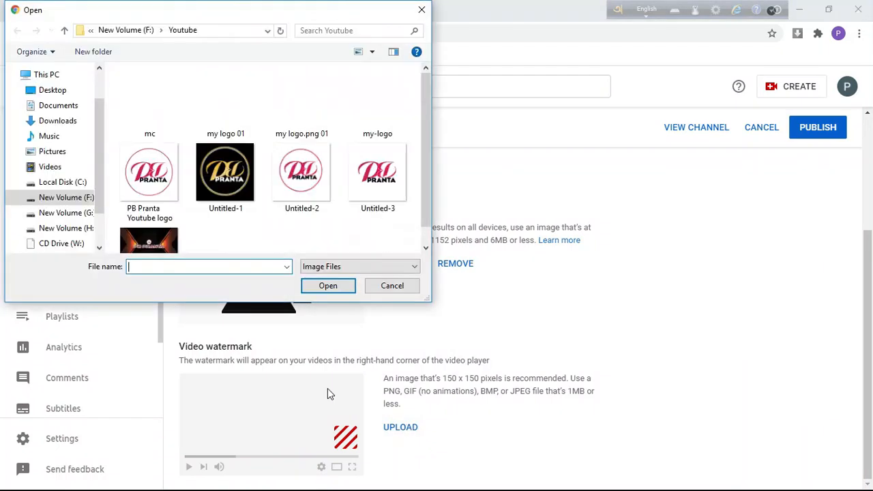
left_click(390, 195)
left_click(333, 290)
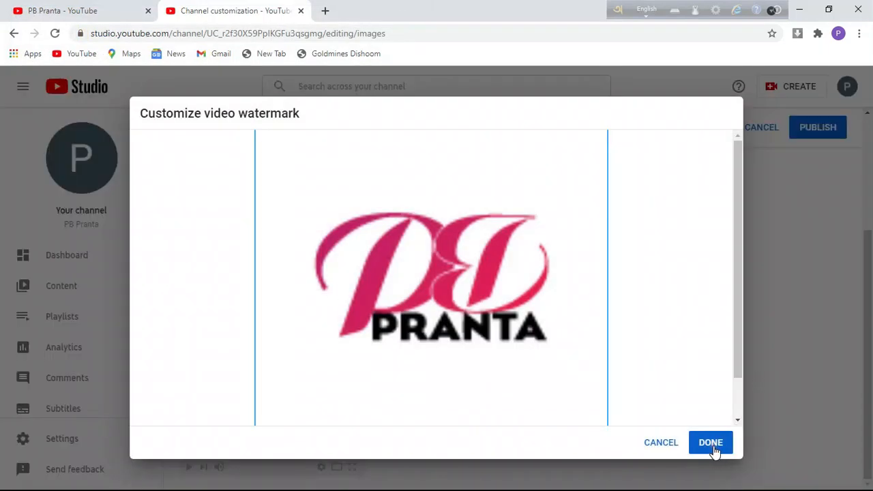
left_click(711, 443)
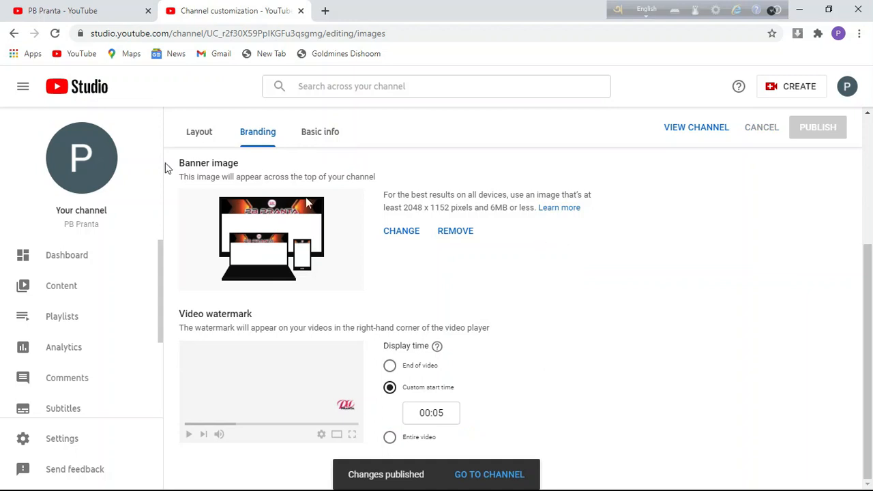
- Review the Video spotlight and Featured sections in the Layout settings, then close Chrome
left_click(201, 134)
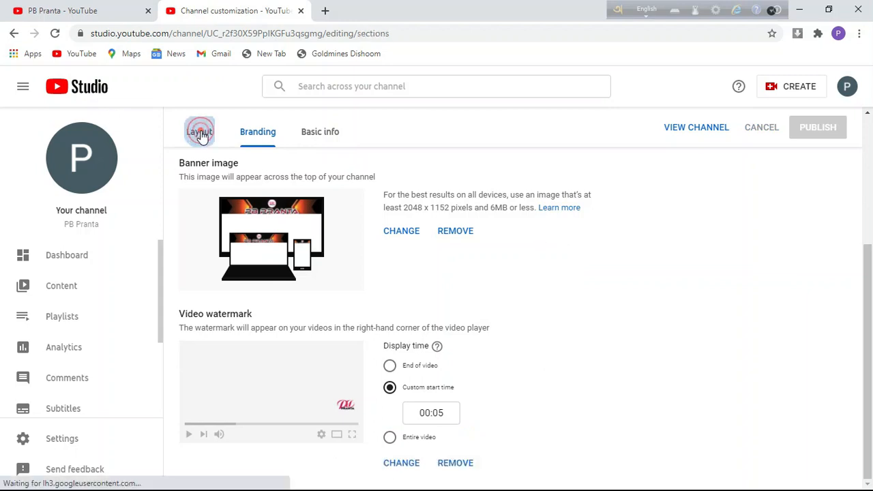
scroll(421, 232, "up", 2)
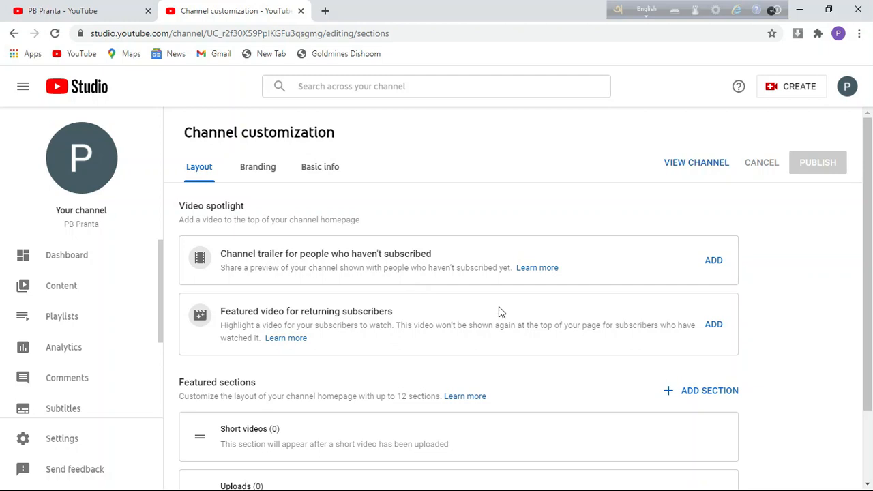
left_click(864, 10)
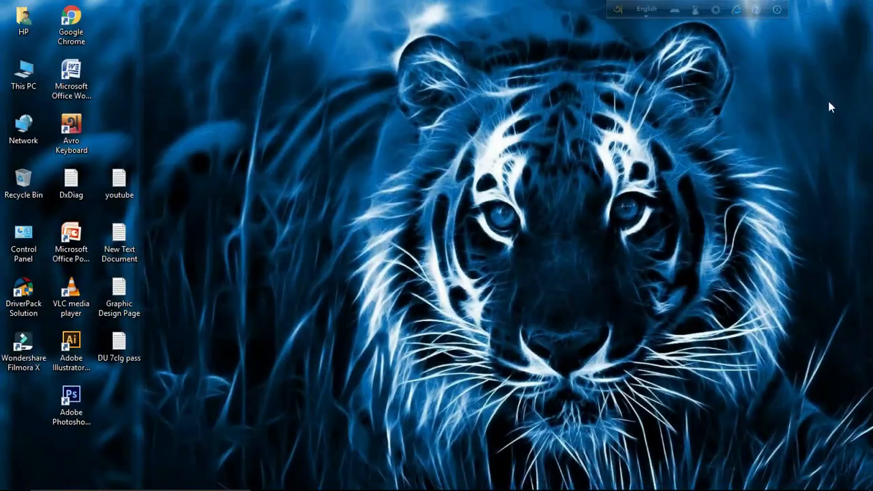